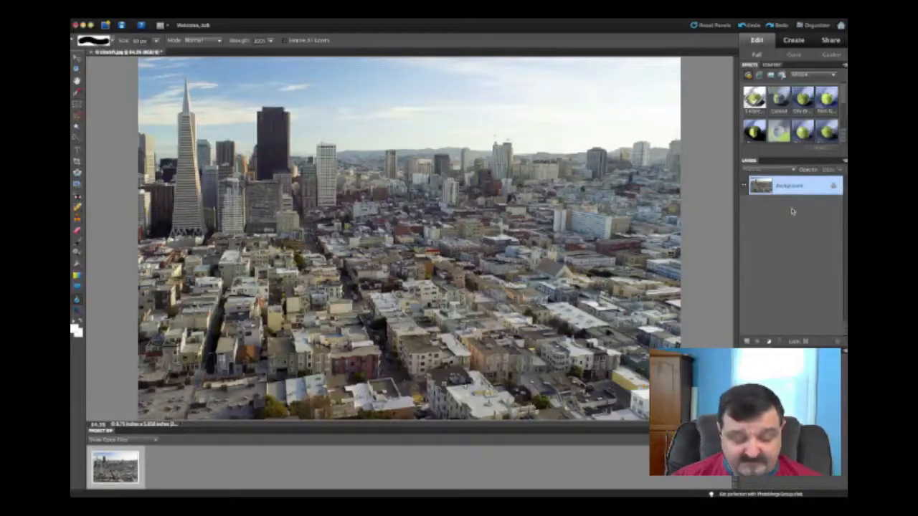
# Duplicate the city photo's background layer and apply a light Gaussian Blur to the copy.
pyautogui.hotkey('ctrl', 'j')
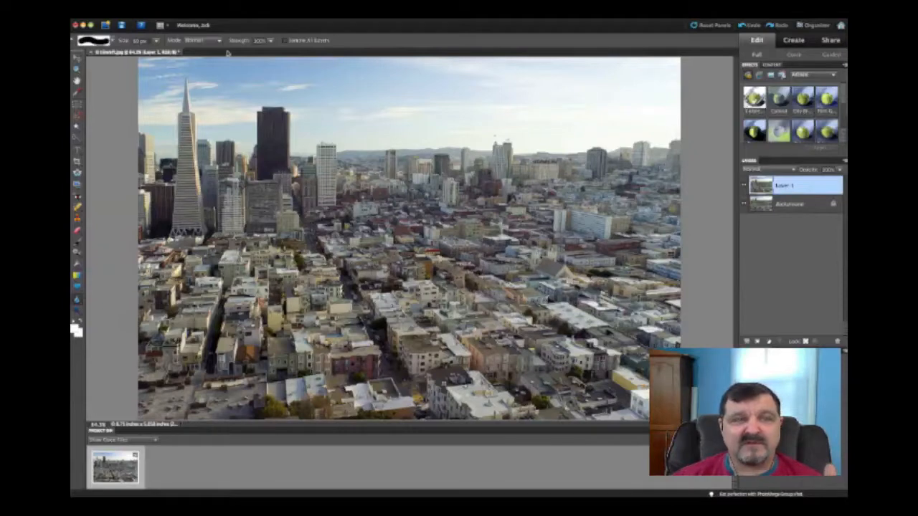
pyautogui.click(216, 10)
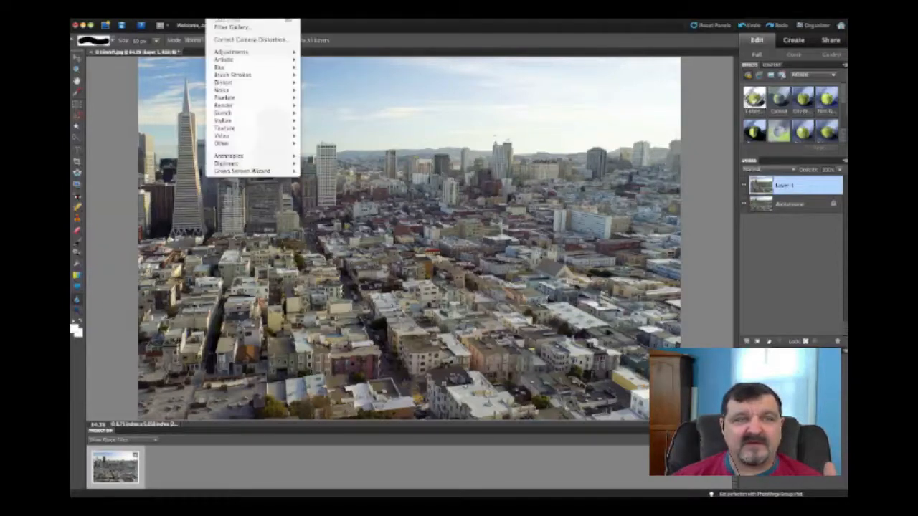
pyautogui.moveTo(220, 68)
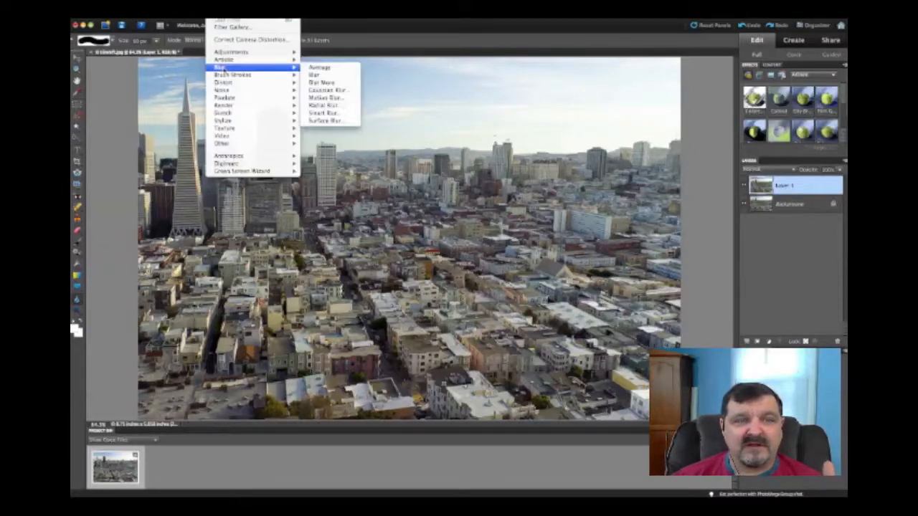
pyautogui.click(328, 91)
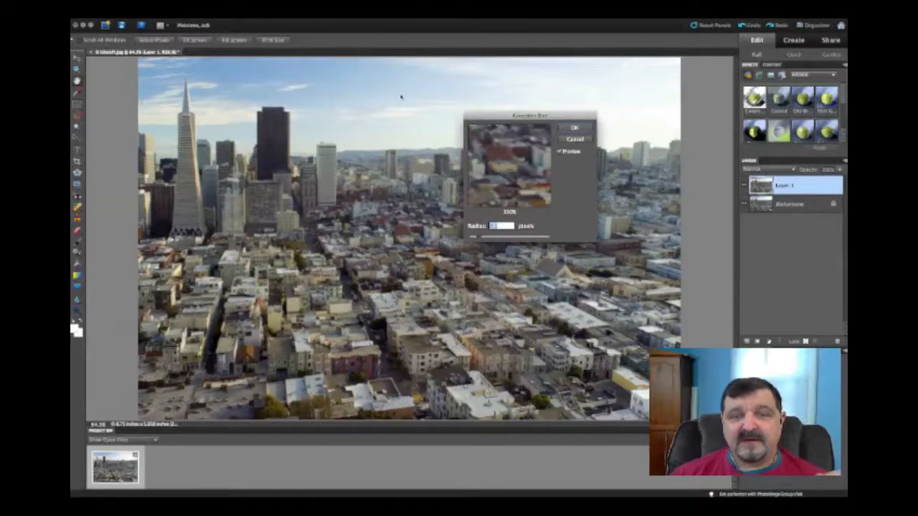
pyautogui.moveTo(502, 117); pyautogui.dragTo(461, 203)
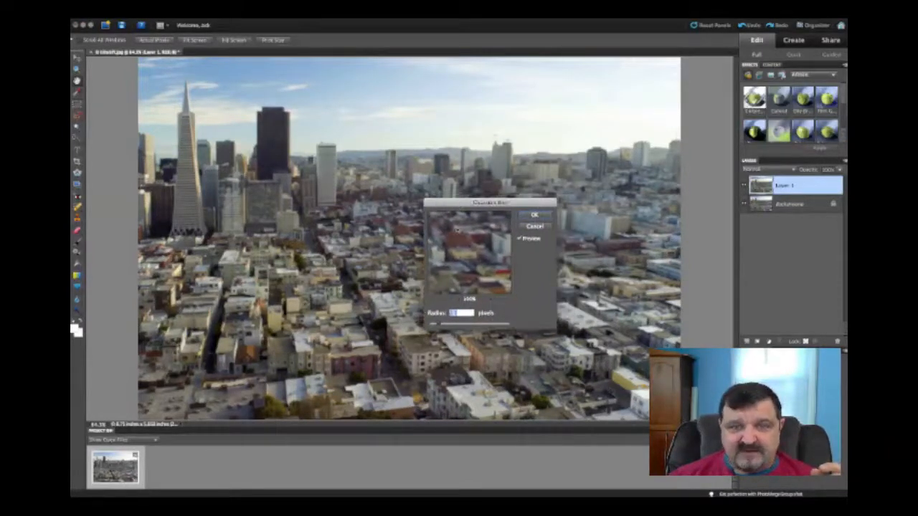
pyautogui.moveTo(438, 325); pyautogui.dragTo(451, 326)
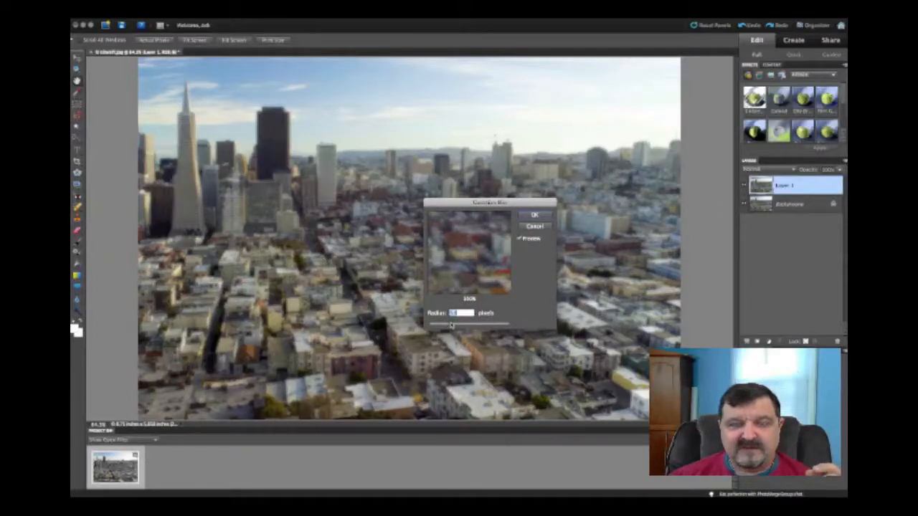
pyautogui.moveTo(452, 325); pyautogui.dragTo(459, 326)
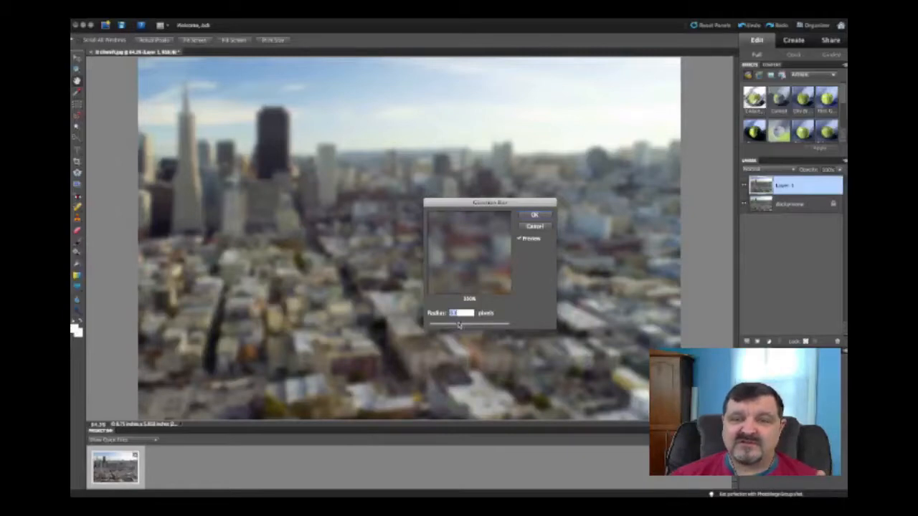
pyautogui.moveTo(459, 325); pyautogui.dragTo(441, 326)
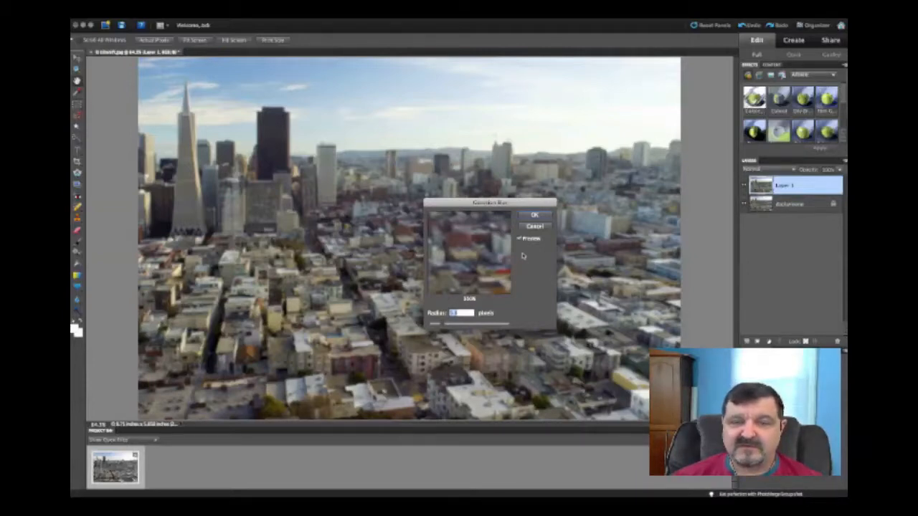
pyautogui.click(534, 216)
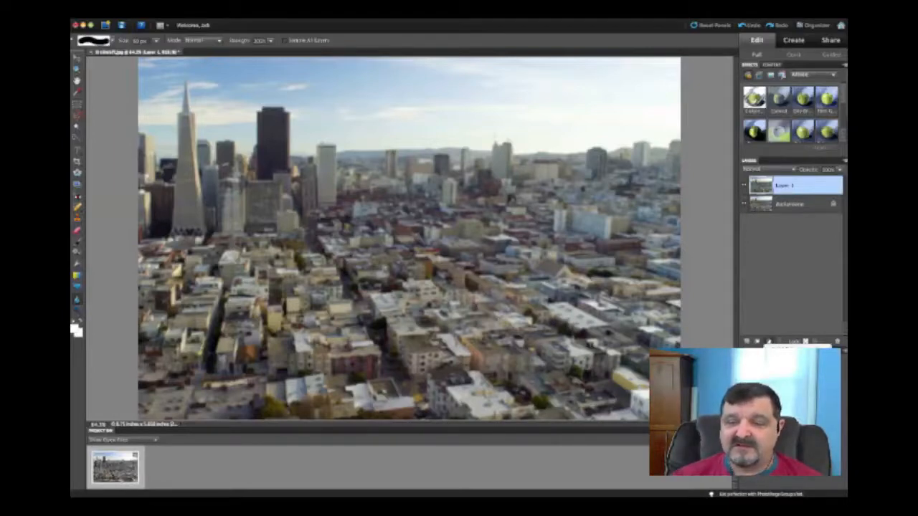
pyautogui.click(783, 384)
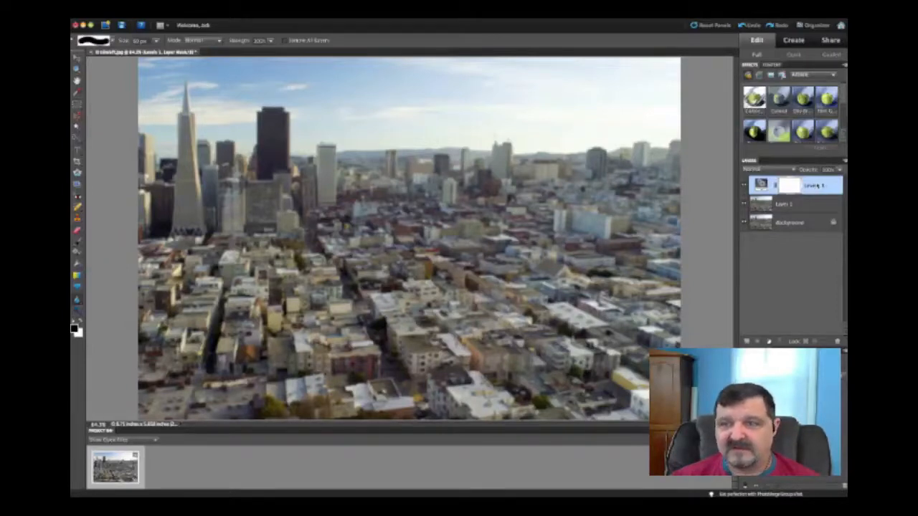
pyautogui.rightClick(818, 185)
pyautogui.click(821, 210)
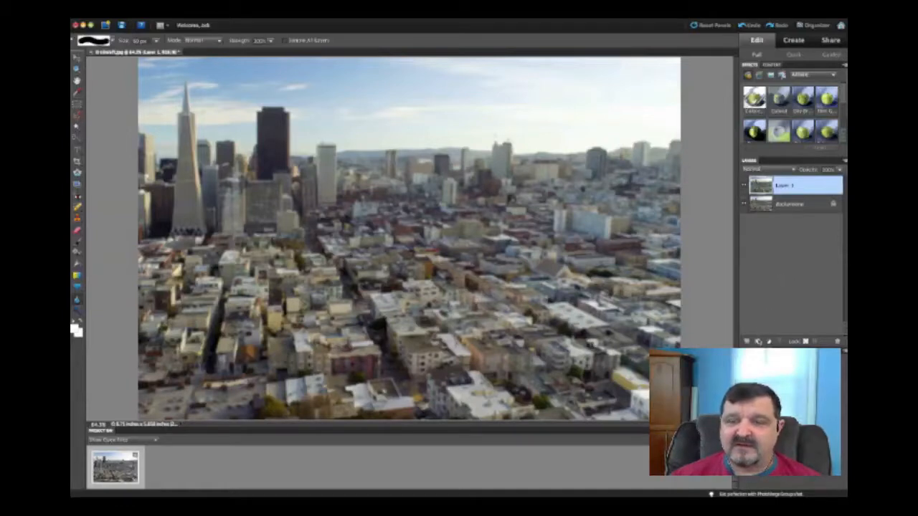
# Add a layer mask to the blurred layer and draw a short vertical Black, White gradient on it, masking a horizontal band across the middle rooftops.
pyautogui.click(759, 342)
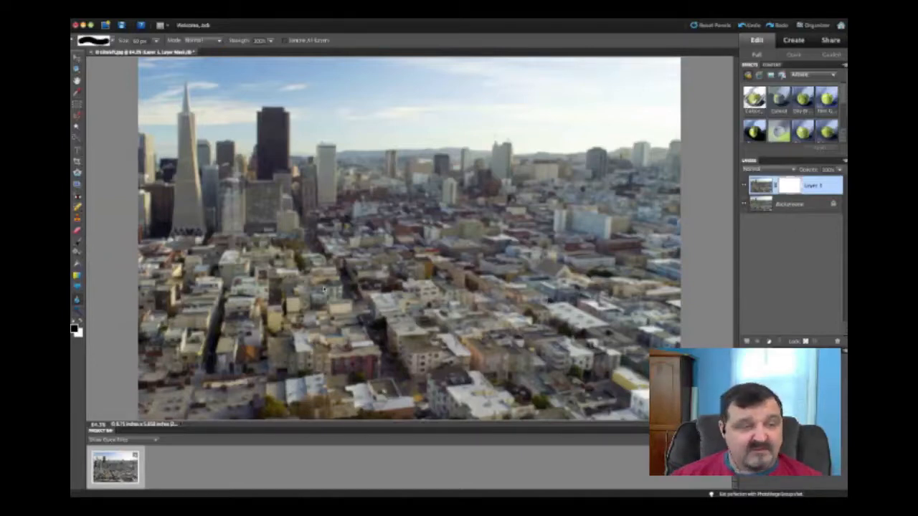
pyautogui.press('g')
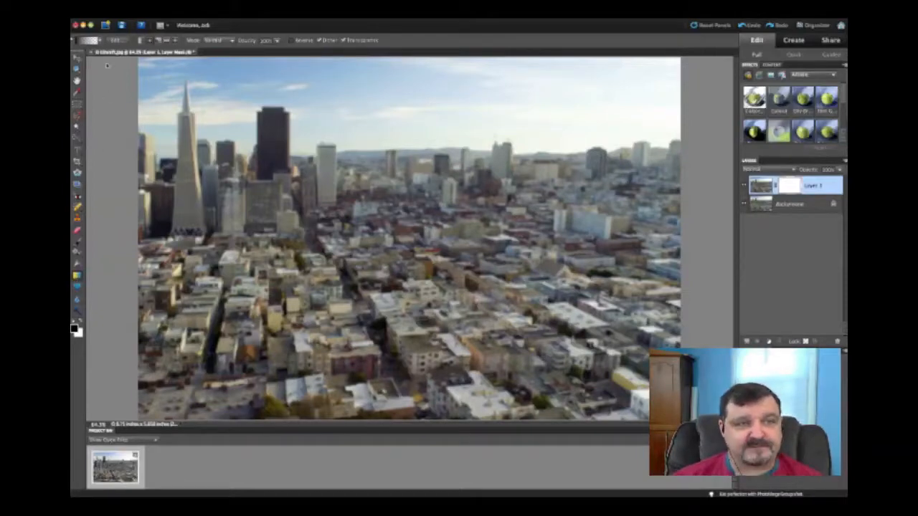
pyautogui.click(100, 41)
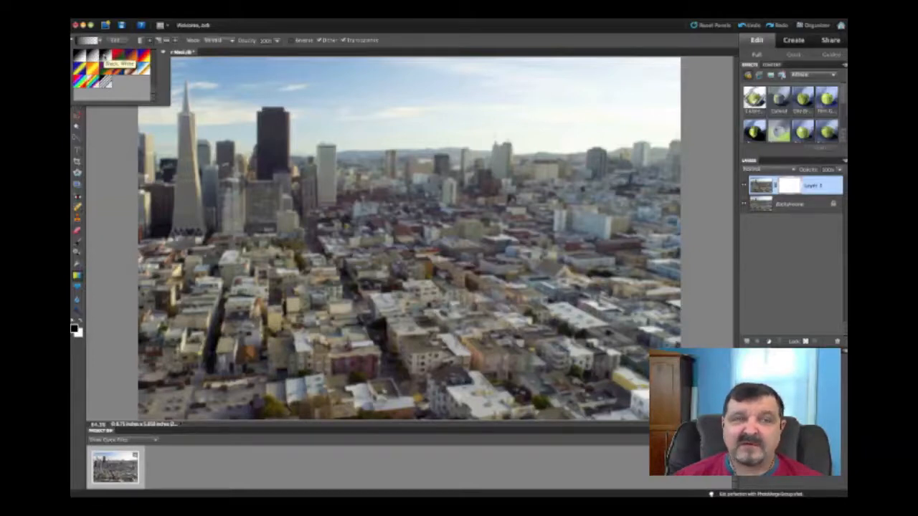
pyautogui.click(105, 56)
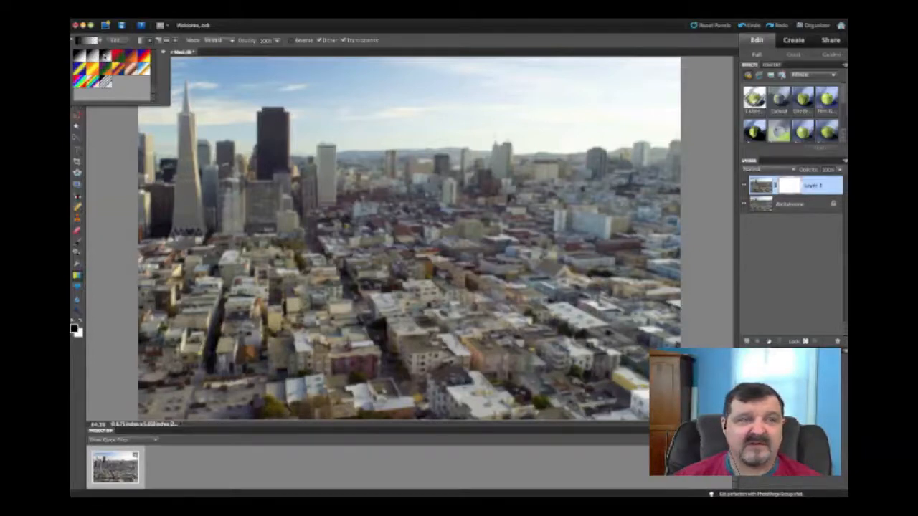
pyautogui.click(100, 41)
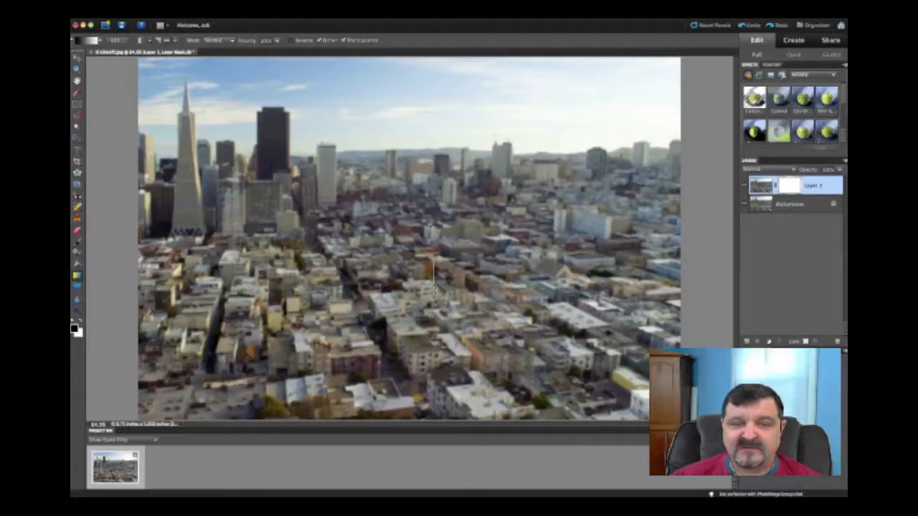
pyautogui.moveTo(433, 304); pyautogui.dragTo(433, 306)
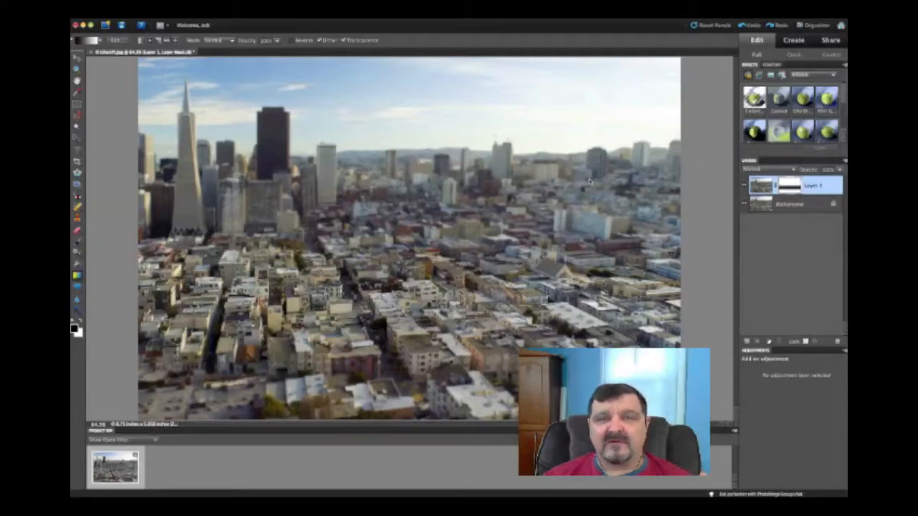
# Add a Brightness/Contrast adjustment clipped to the blurred layer, raising the brightness slightly and lowering the contrast a little.
pyautogui.click(770, 342)
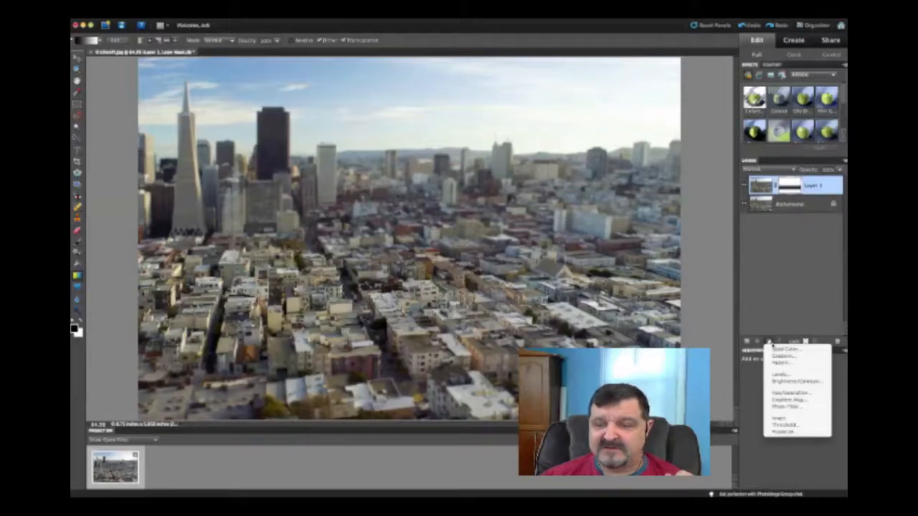
pyautogui.click(781, 381)
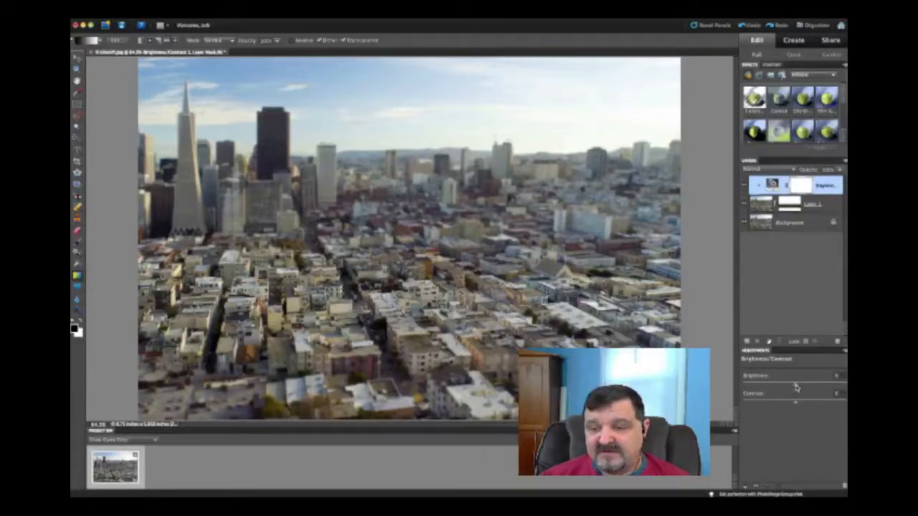
pyautogui.moveTo(796, 388)
pyautogui.mouseDown()
pyautogui.moveTo(795, 404)
pyautogui.moveTo(807, 403)
pyautogui.moveTo(794, 404)
pyautogui.mouseUp()
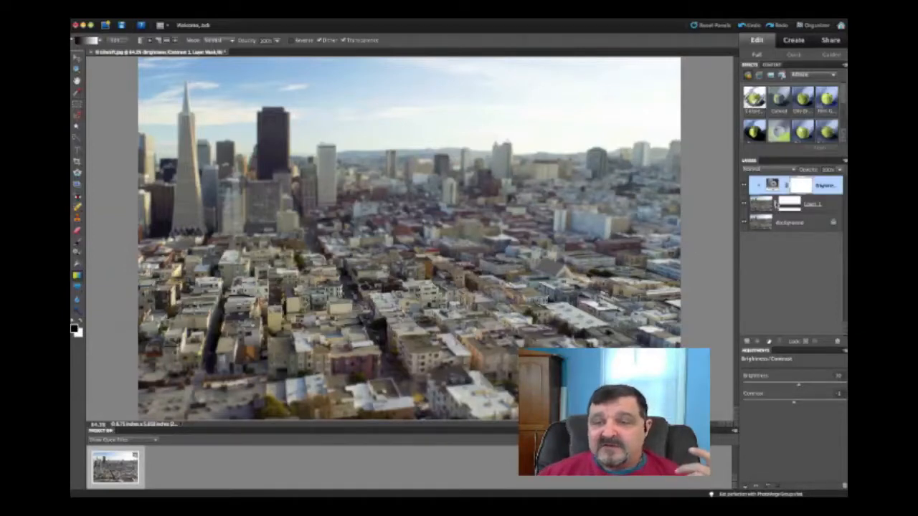
# Unlink the mask from the blurred layer, then move its black band upward and shrink the mask vertically on its own.
pyautogui.click(775, 204)
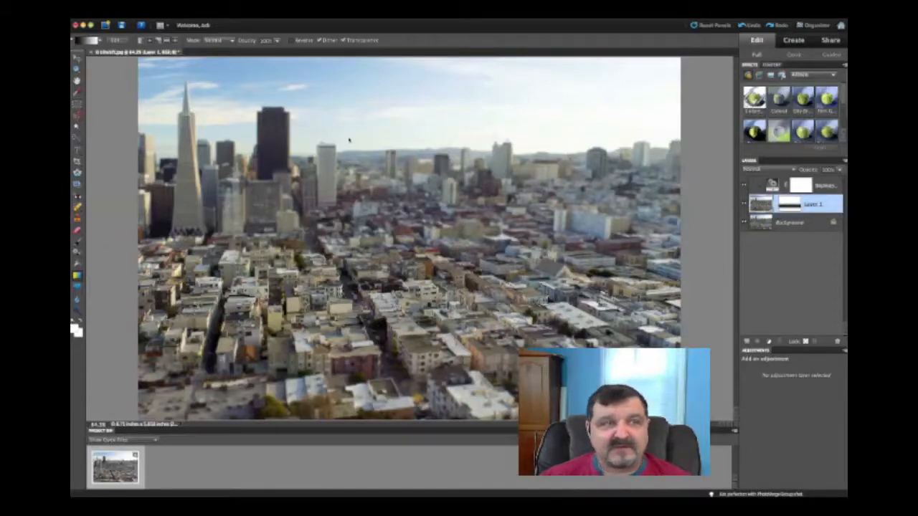
pyautogui.click(79, 58)
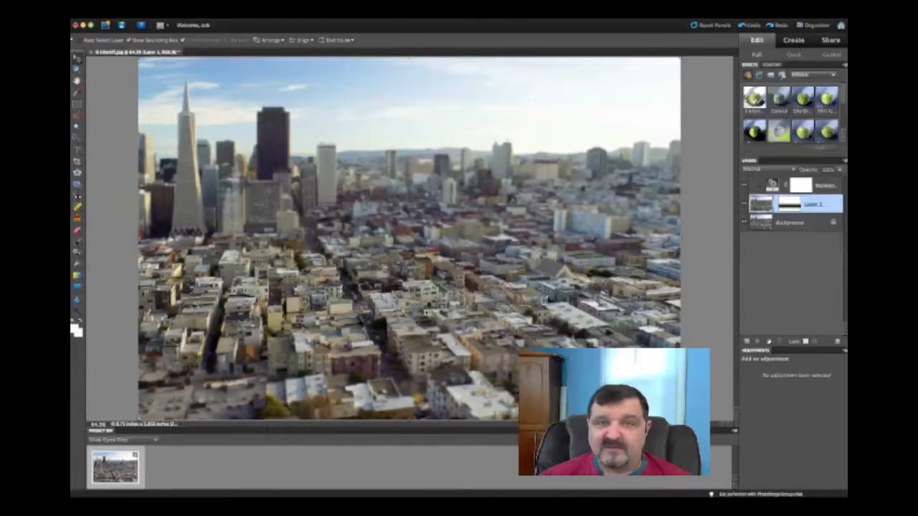
pyautogui.moveTo(427, 312); pyautogui.dragTo(427, 308)
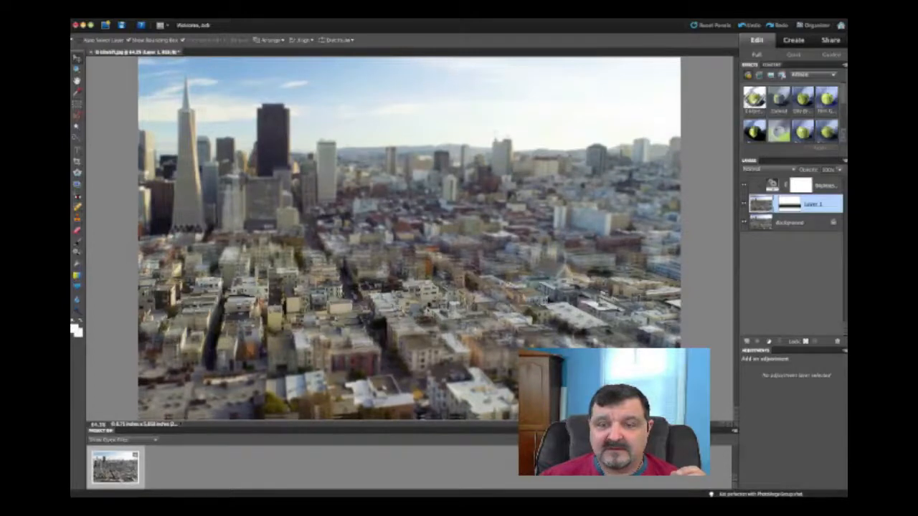
pyautogui.press('super+z')
pyautogui.click(790, 204)
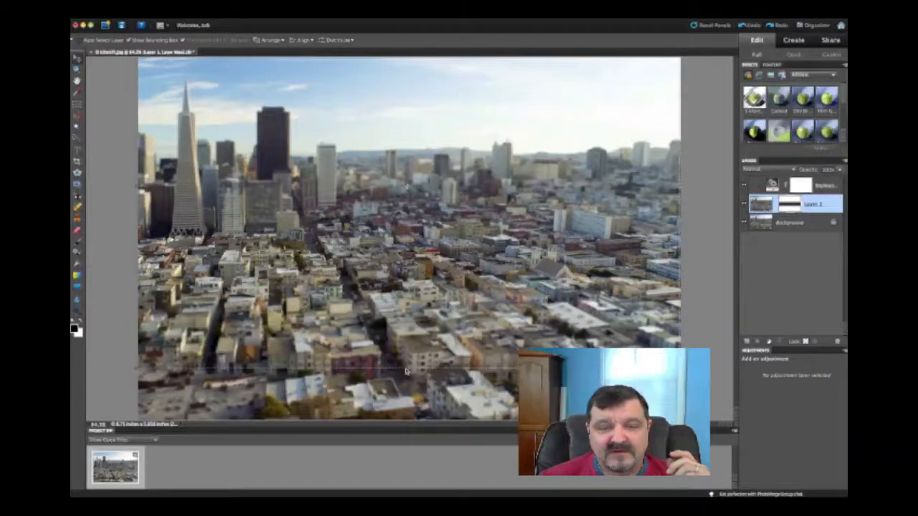
pyautogui.moveTo(408, 370); pyautogui.dragTo(406, 350)
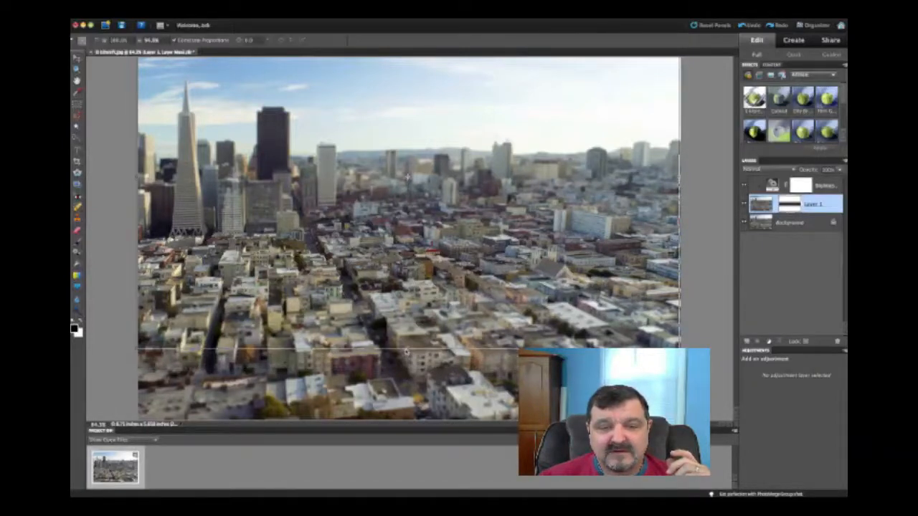
pyautogui.press('Return')
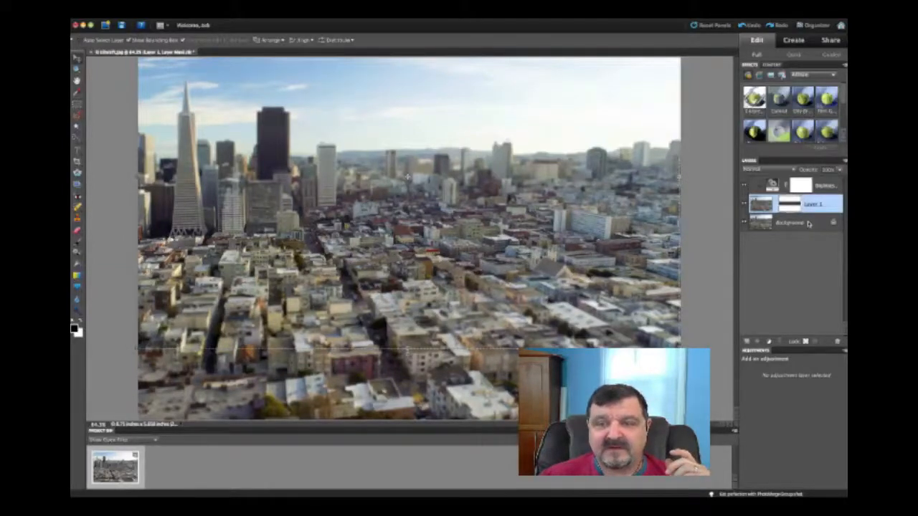
pyautogui.click(809, 224)
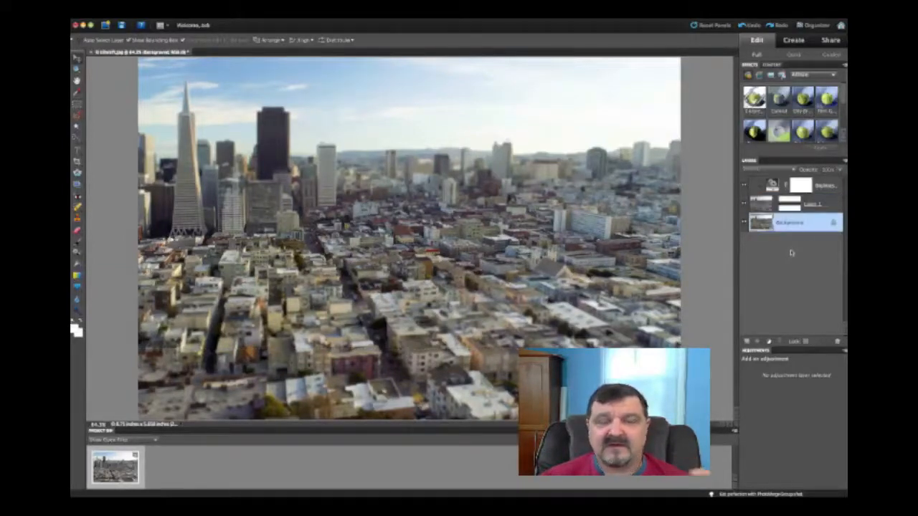
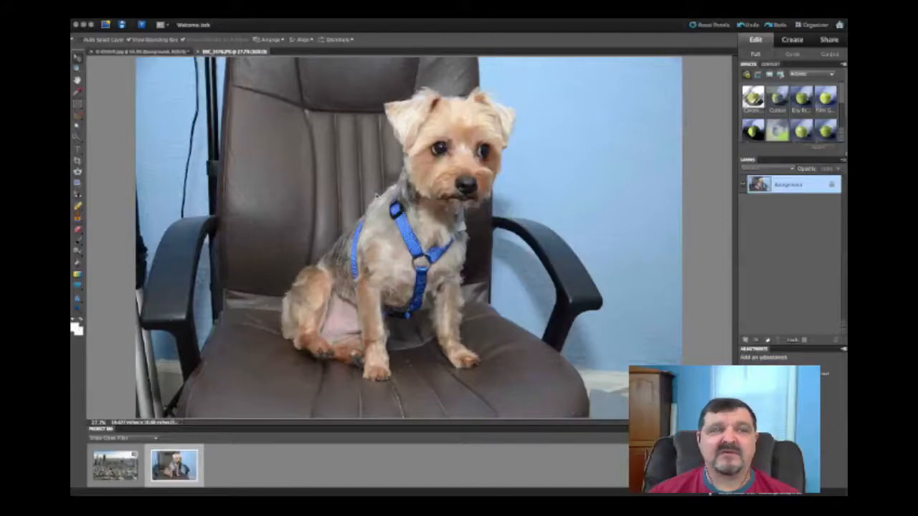
# Duplicate the dog photo's background layer, and select everything around the dog on the copy using the Quick Selection tool and Inverse.
pyautogui.click(504, 29)
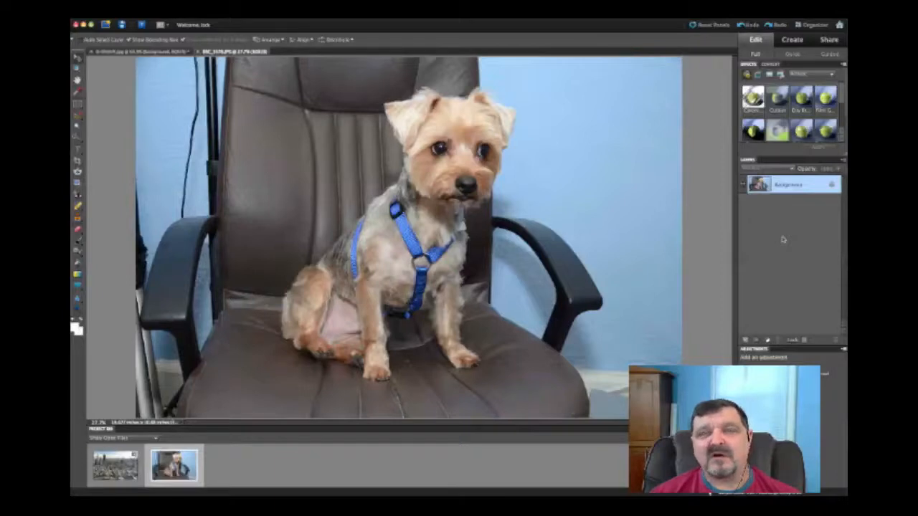
pyautogui.hotkey('ctrl', 'j')
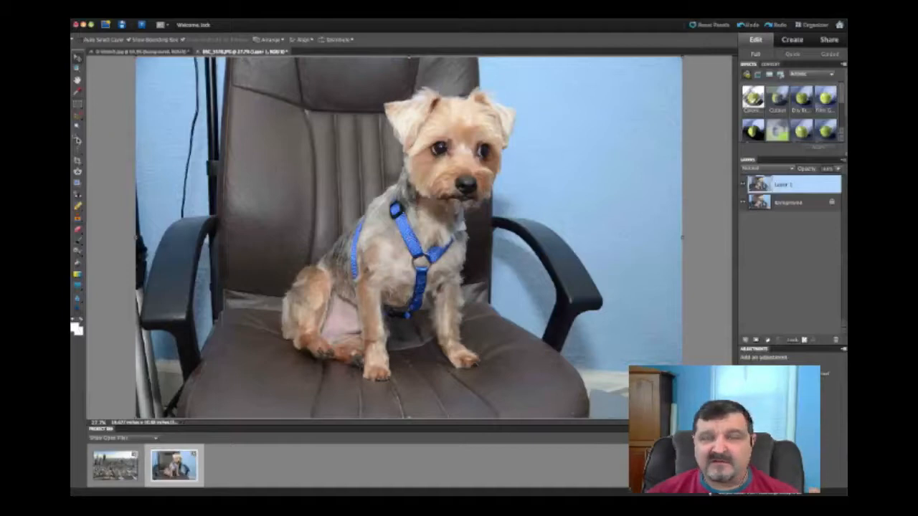
pyautogui.click(78, 140)
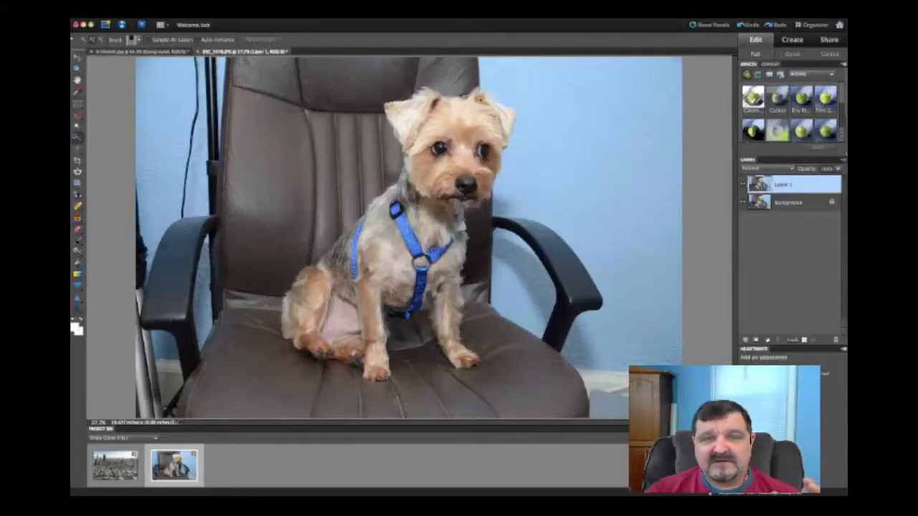
pyautogui.moveTo(469, 185)
pyautogui.mouseDown()
pyautogui.moveTo(441, 213)
pyautogui.moveTo(432, 240)
pyautogui.moveTo(431, 259)
pyautogui.moveTo(445, 259)
pyautogui.moveTo(407, 226)
pyautogui.mouseUp()
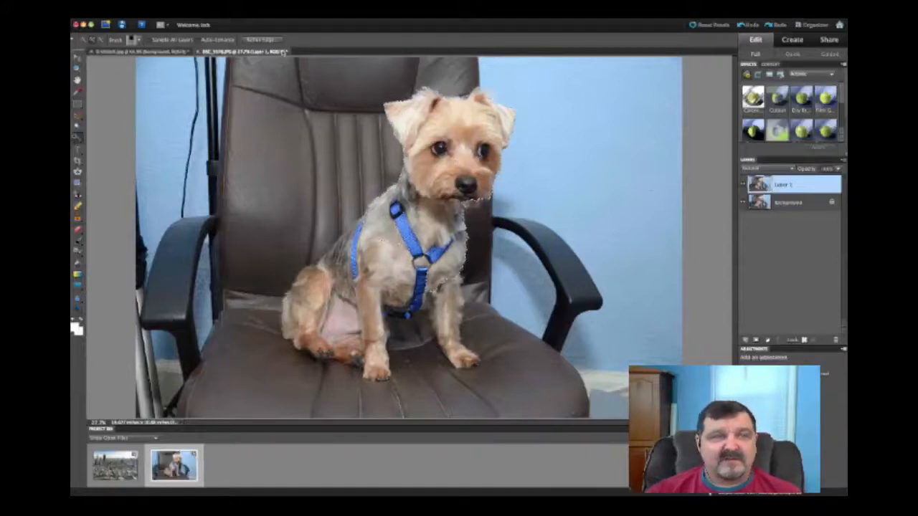
pyautogui.click(192, 14)
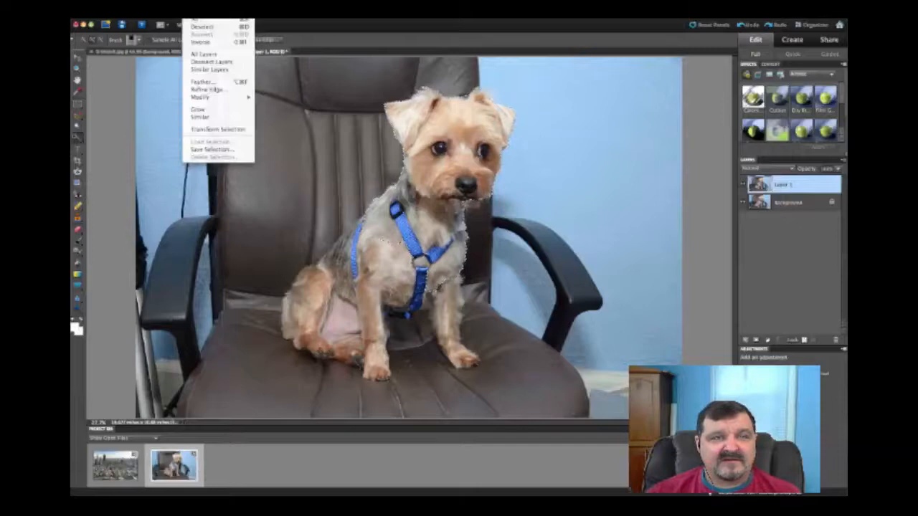
pyautogui.click(197, 43)
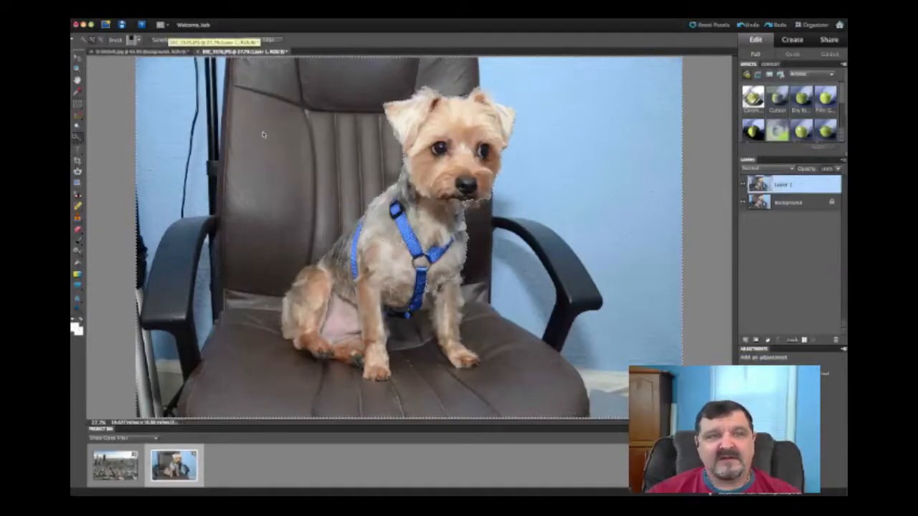
# Blur the selected surroundings of the dog with a strong Gaussian Blur on the duplicate layer.
pyautogui.click(215, 14)
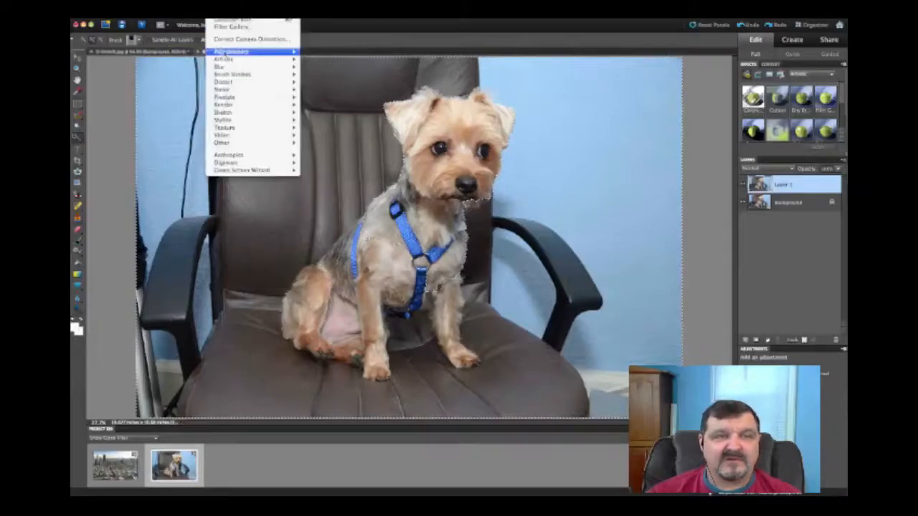
pyautogui.moveTo(236, 68)
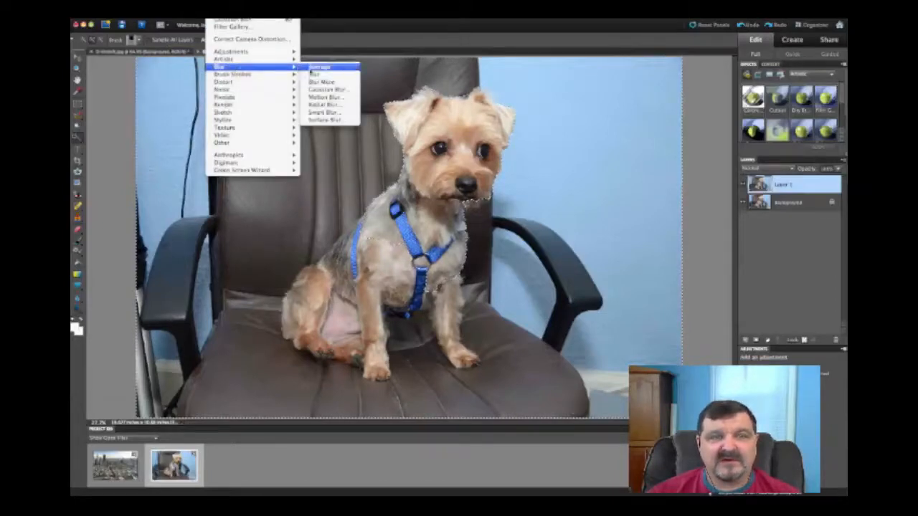
pyautogui.click(324, 91)
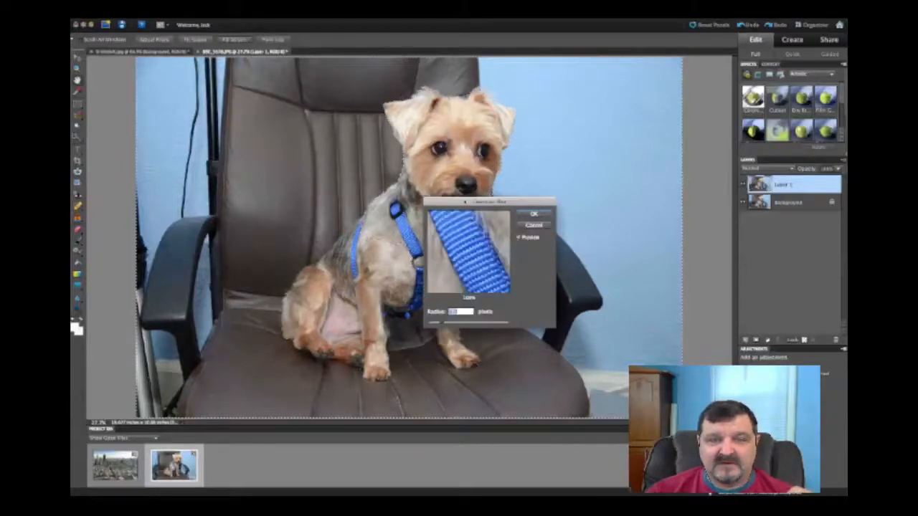
pyautogui.moveTo(464, 202); pyautogui.dragTo(568, 193)
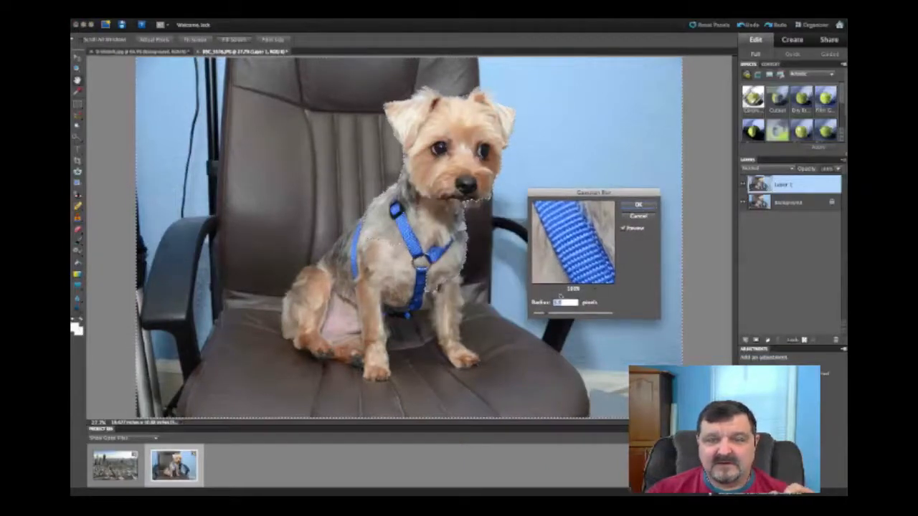
pyautogui.moveTo(548, 313); pyautogui.dragTo(572, 315)
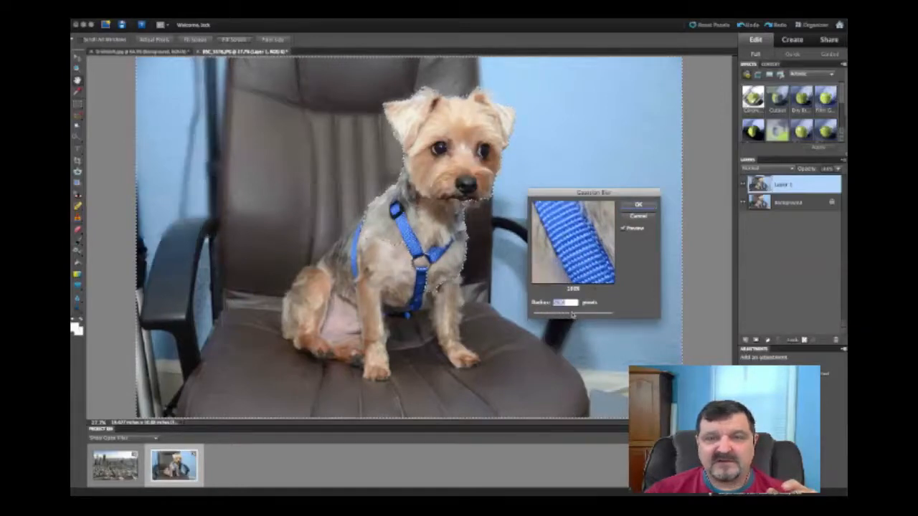
pyautogui.click(635, 208)
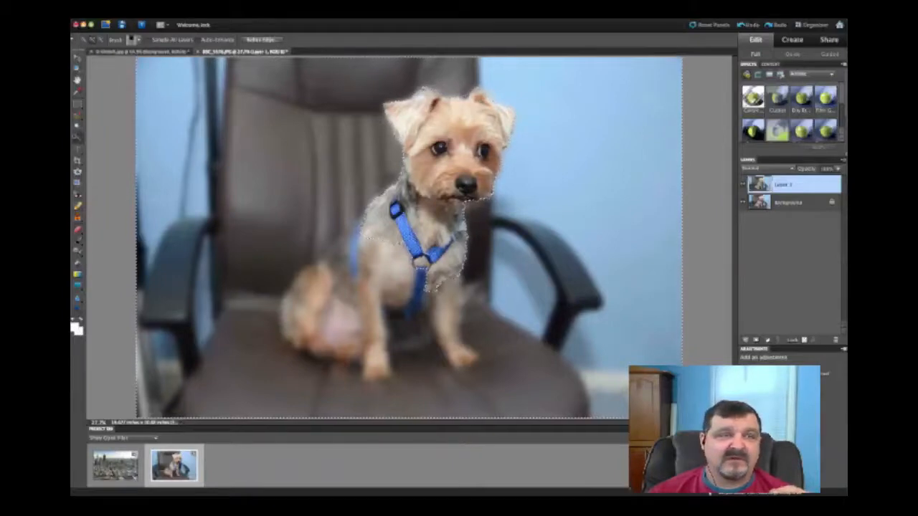
# Revert the dog photo to its saved version and duplicate its background layer.
pyautogui.click(80, 13)
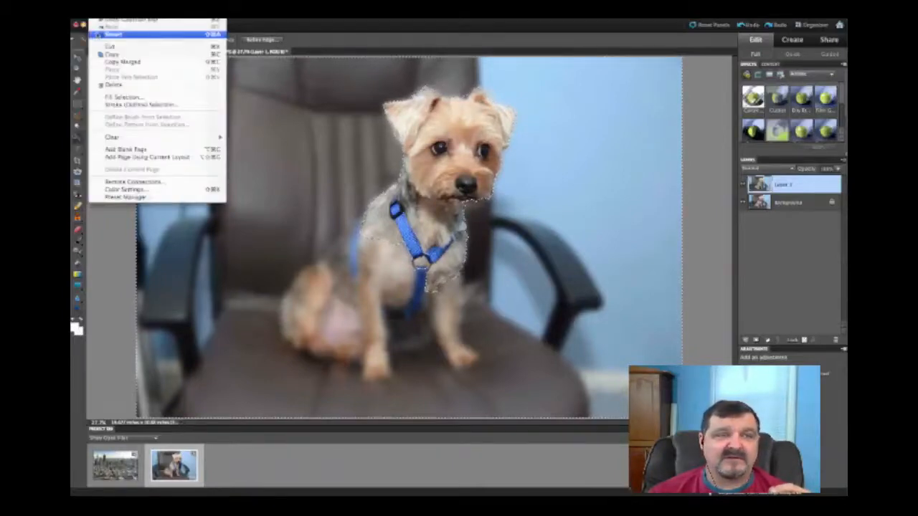
pyautogui.click(278, 214)
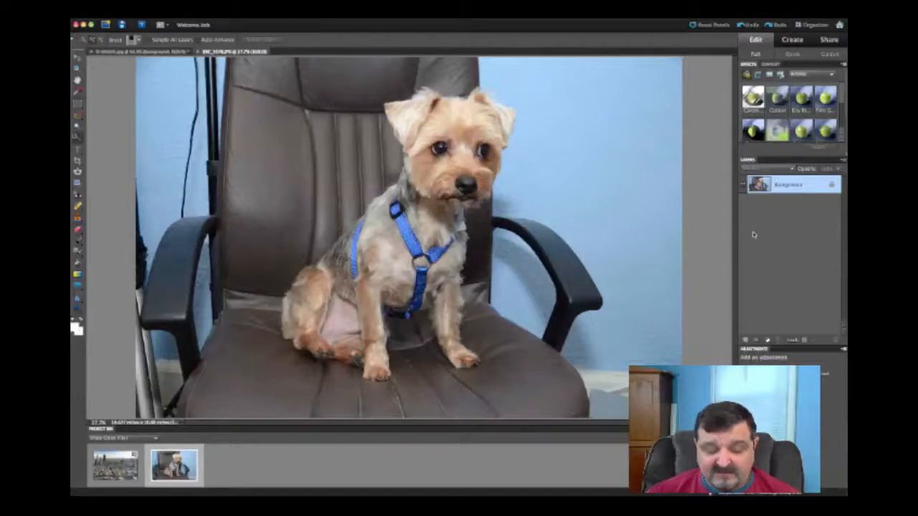
pyautogui.hotkey('ctrl', 'j')
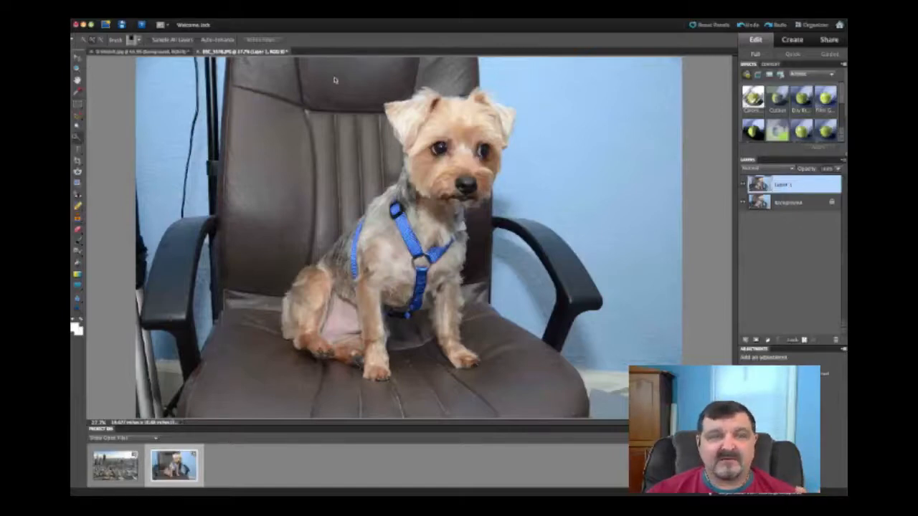
# Apply a strong Gaussian Blur to the entire duplicate layer of the dog photo.
pyautogui.click(216, 11)
pyautogui.moveTo(227, 68)
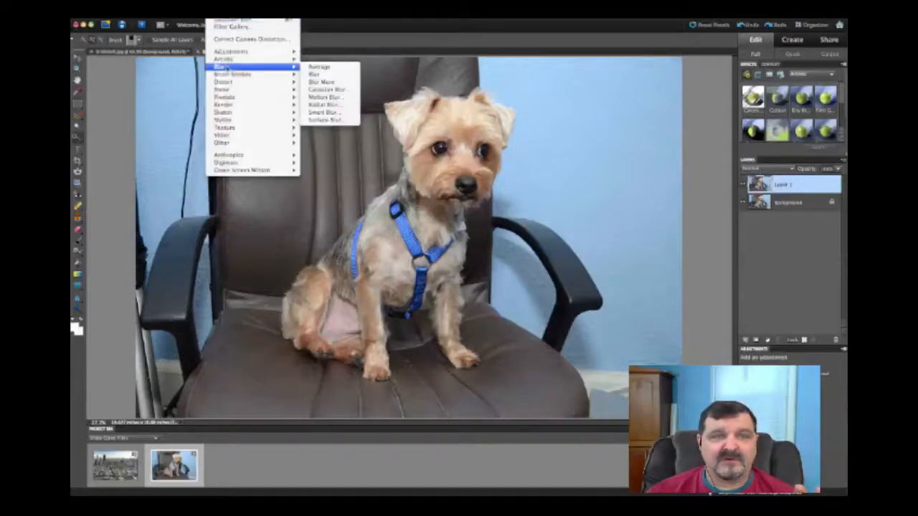
pyautogui.click(332, 90)
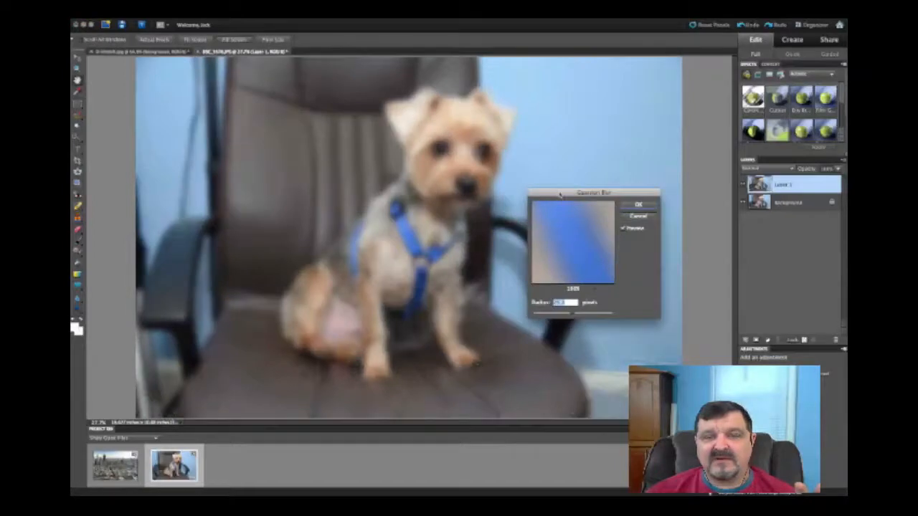
pyautogui.moveTo(560, 194); pyautogui.dragTo(552, 185)
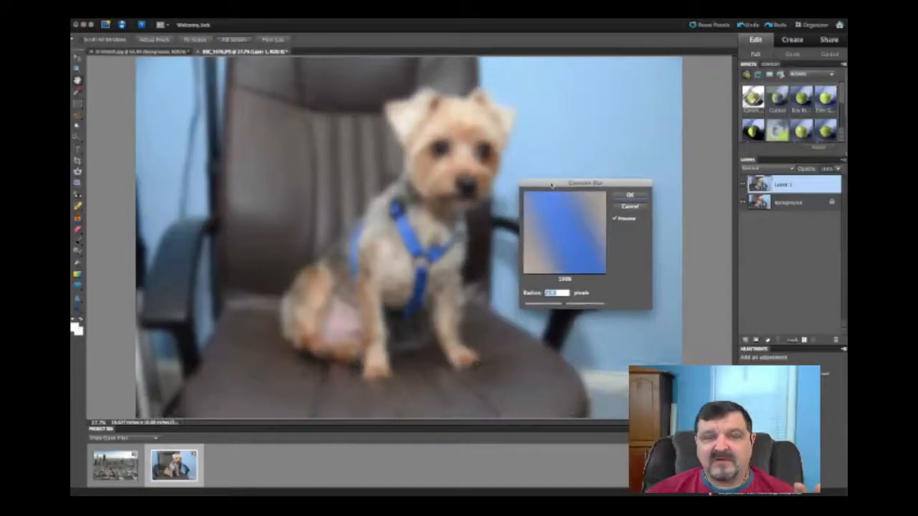
pyautogui.click(567, 305)
pyautogui.moveTo(568, 304); pyautogui.dragTo(564, 305)
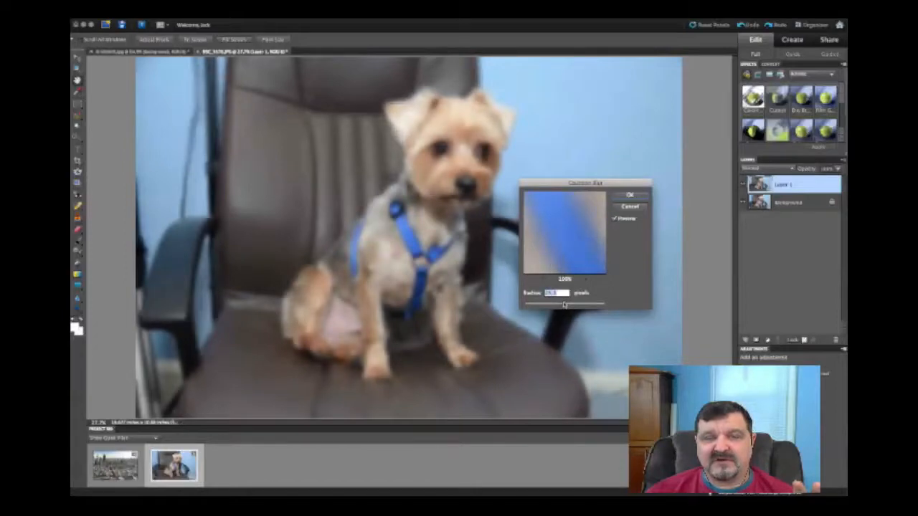
pyautogui.click(628, 197)
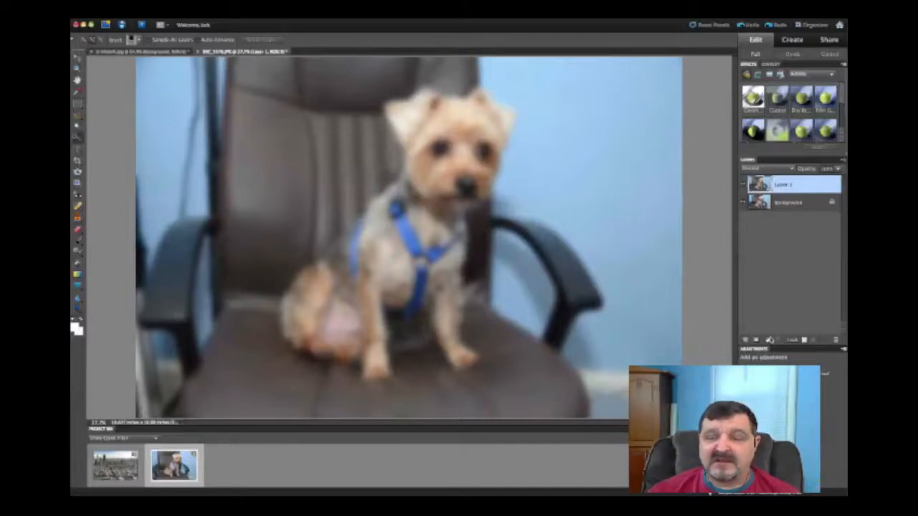
# Add a layer mask to the blurred layer and paint the dog's head on it in black with an enlarged hard round brush at 100% opacity.
pyautogui.click(760, 340)
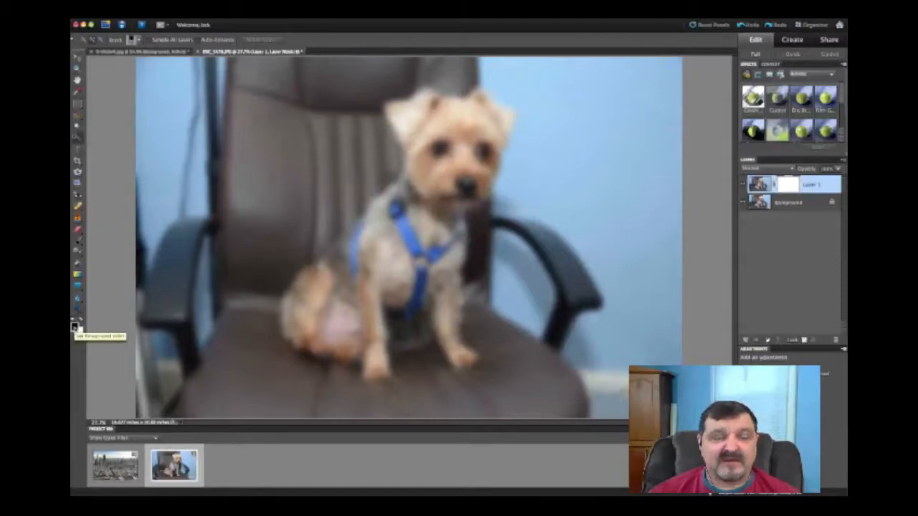
pyautogui.click(78, 242)
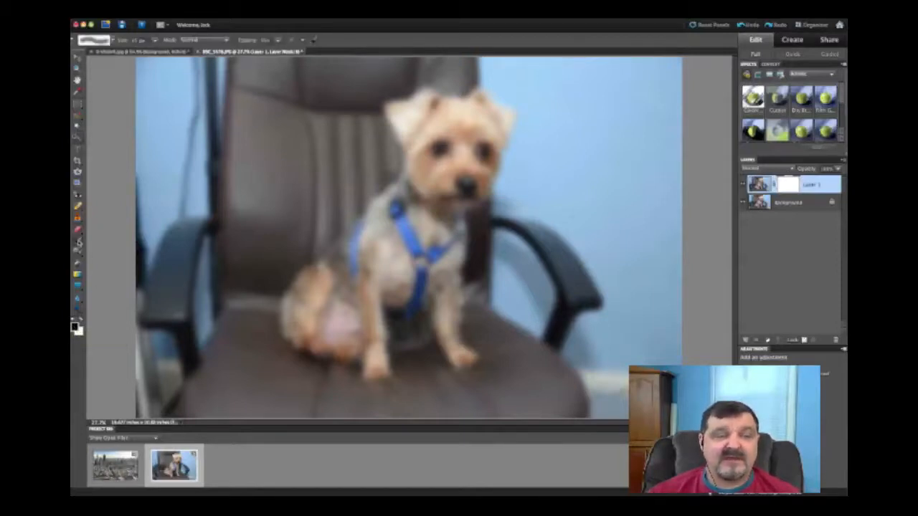
pyautogui.click(113, 42)
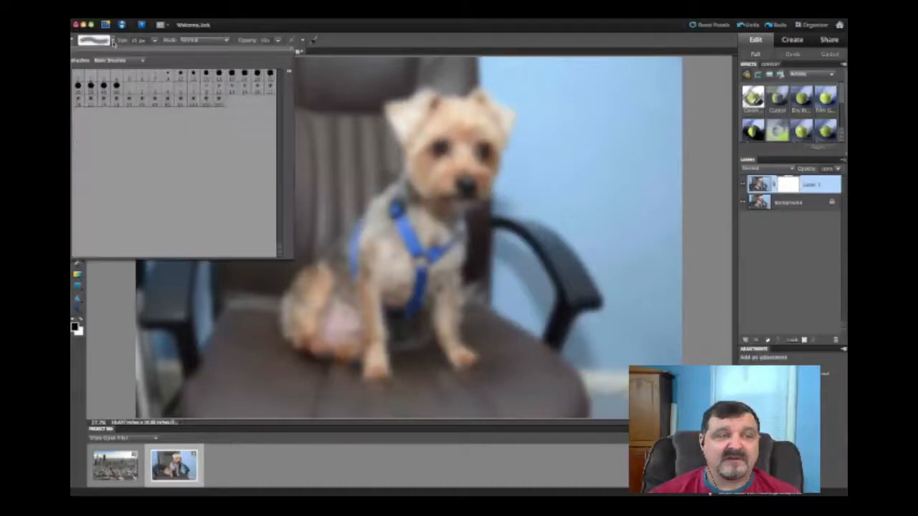
pyautogui.doubleClick(116, 86)
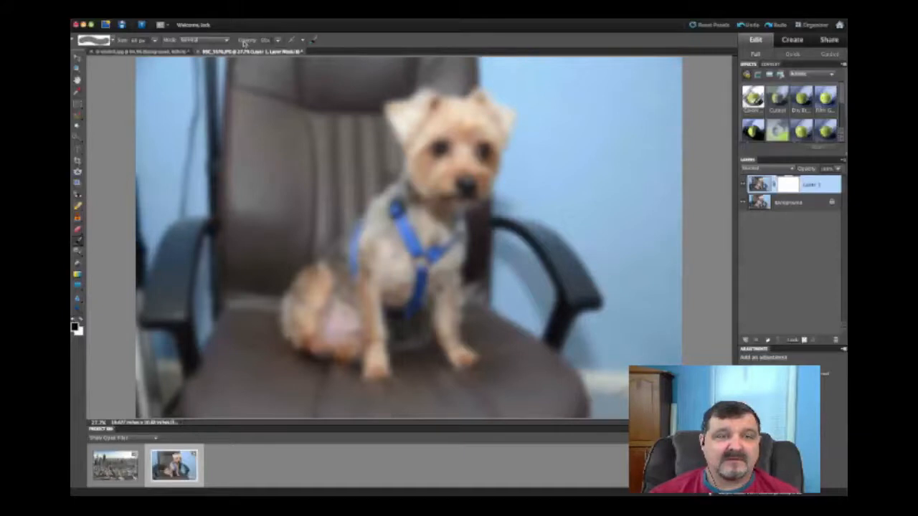
pyautogui.moveTo(245, 44); pyautogui.dragTo(272, 43)
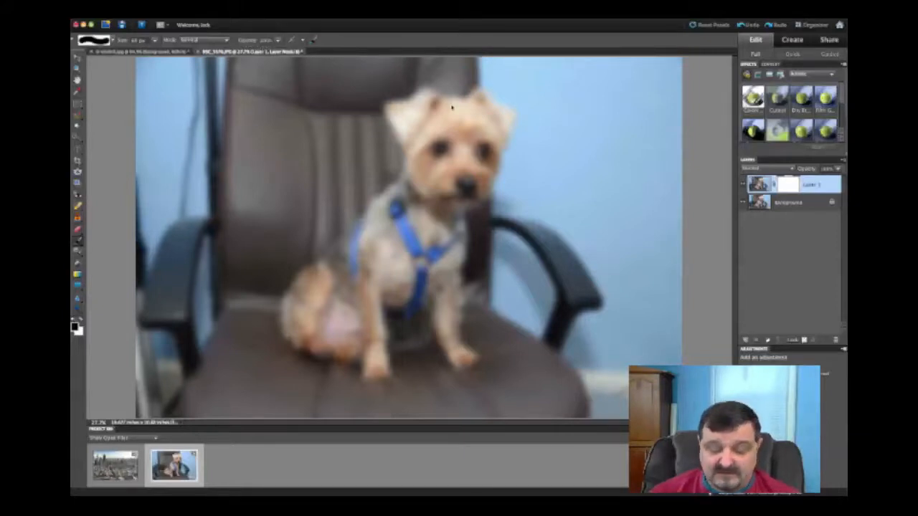
pyautogui.press(']')
pyautogui.press(']')
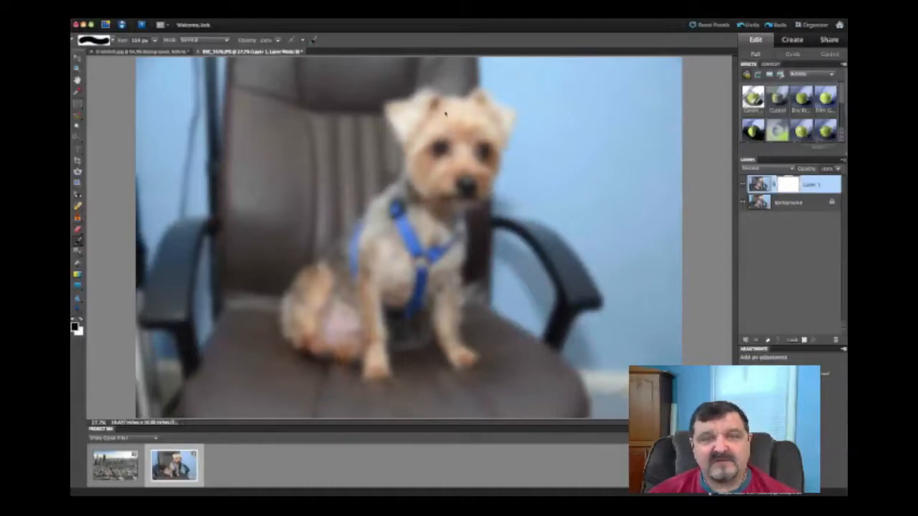
pyautogui.moveTo(435, 108)
pyautogui.mouseDown()
pyautogui.moveTo(410, 104)
pyautogui.moveTo(405, 118)
pyautogui.moveTo(426, 136)
pyautogui.moveTo(481, 107)
pyautogui.moveTo(500, 122)
pyautogui.moveTo(477, 185)
pyautogui.moveTo(463, 198)
pyautogui.moveTo(437, 193)
pyautogui.moveTo(418, 153)
pyautogui.moveTo(449, 151)
pyautogui.moveTo(456, 166)
pyautogui.moveTo(467, 146)
pyautogui.moveTo(479, 151)
pyautogui.moveTo(473, 143)
pyautogui.mouseUp()
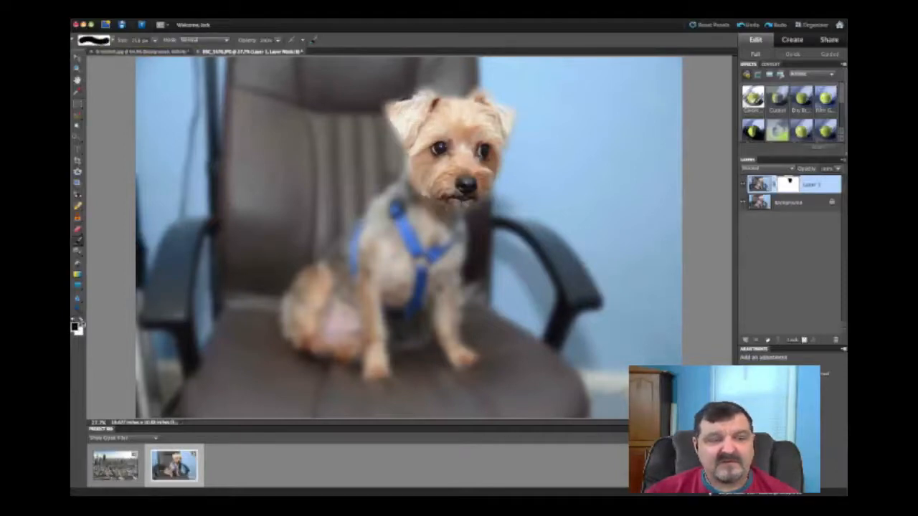
# Paint black on the mask over the dog's harness and upper chest, and delete the layer mask from the blurred layer.
pyautogui.click(81, 321)
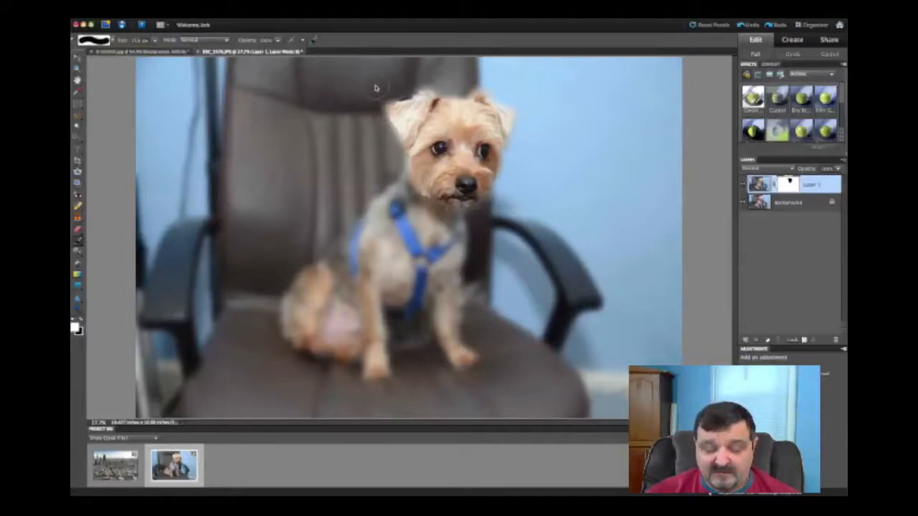
pyautogui.press(']')
pyautogui.press(']')
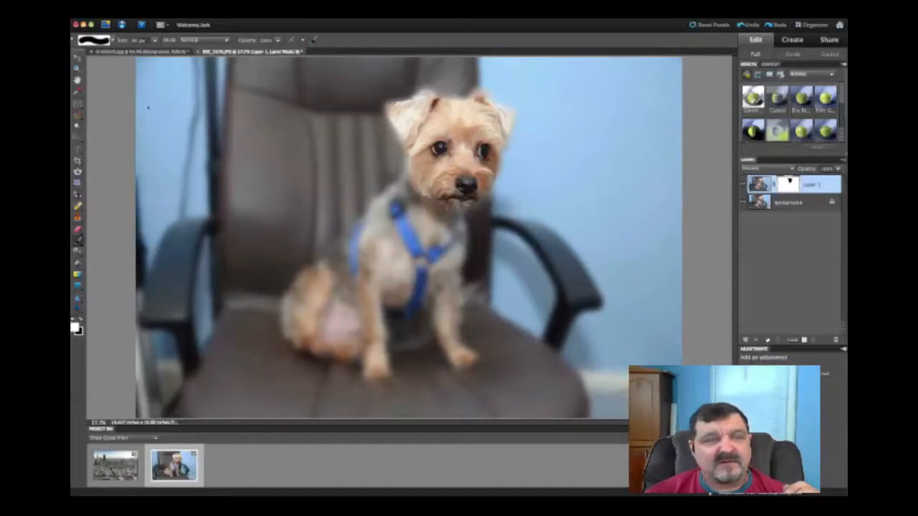
pyautogui.click(81, 320)
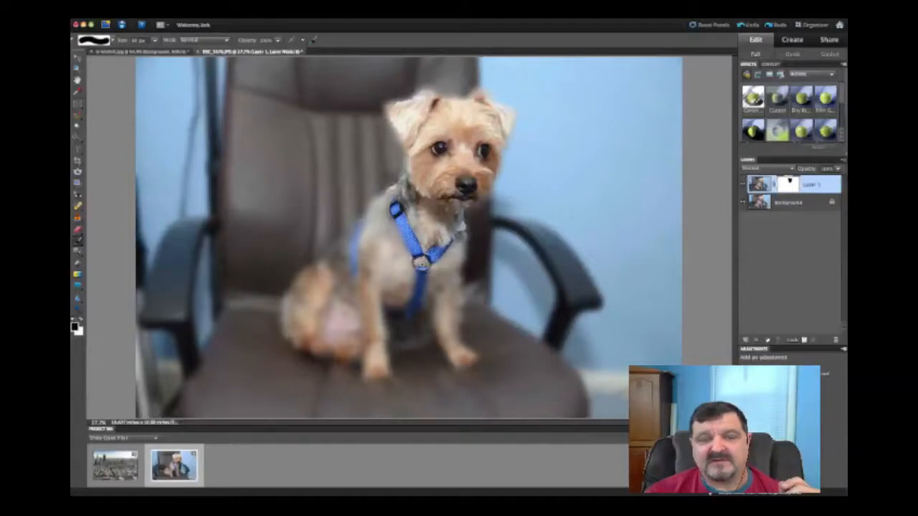
pyautogui.moveTo(413, 256); pyautogui.dragTo(402, 208)
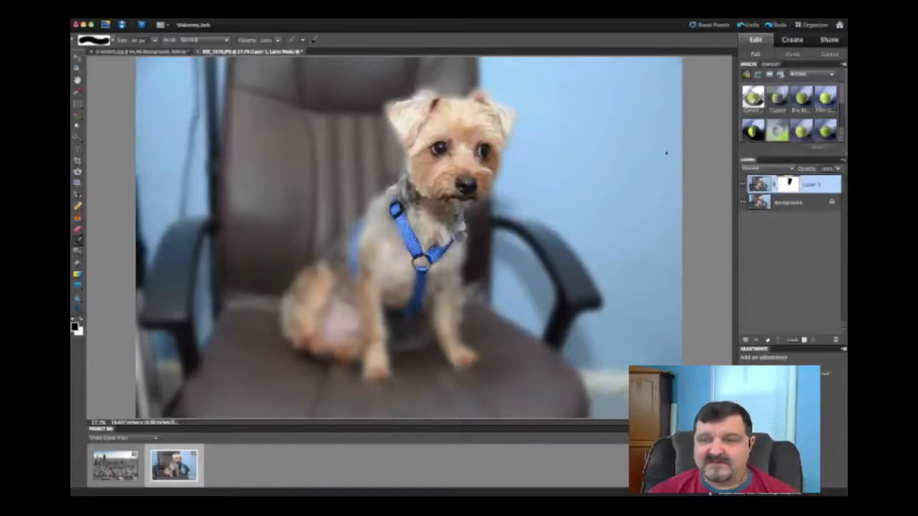
pyautogui.rightClick(789, 185)
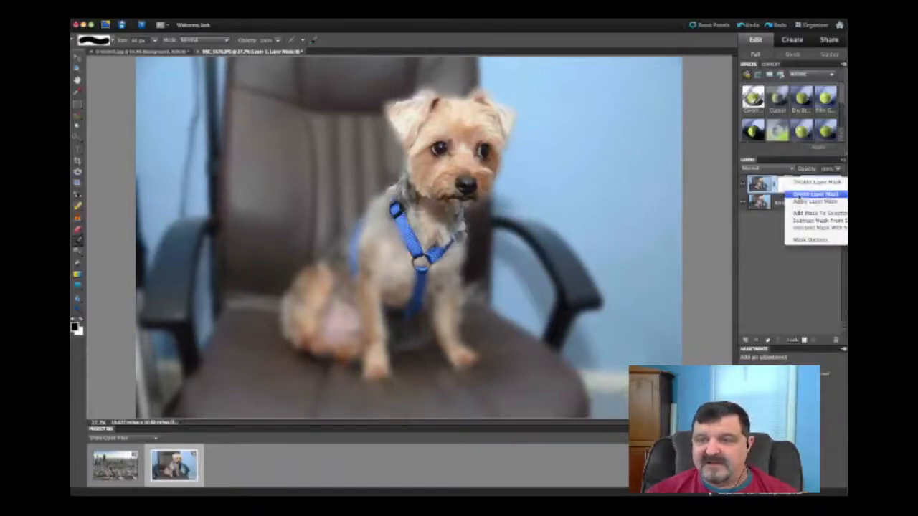
pyautogui.click(800, 195)
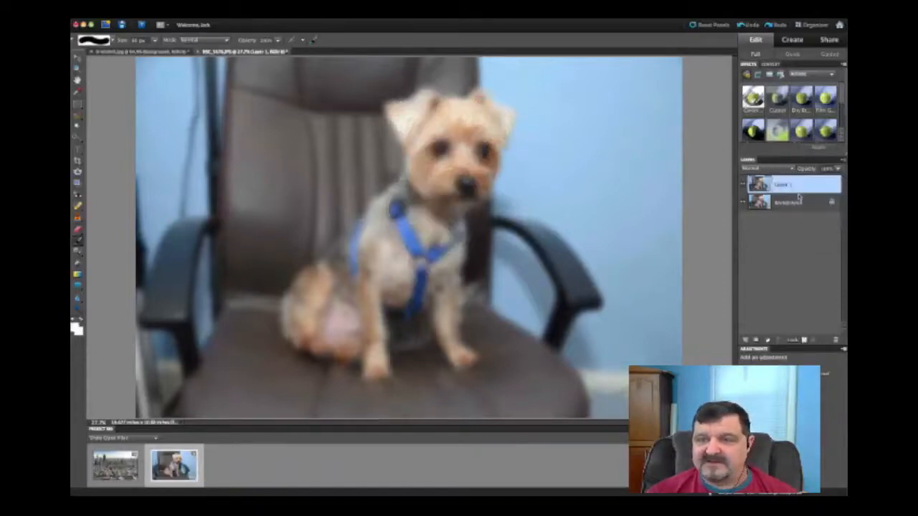
# Add a fresh layer mask to the blurred layer and draw a black-to-white radial gradient on it across the dog's face.
pyautogui.click(758, 341)
pyautogui.press('x')
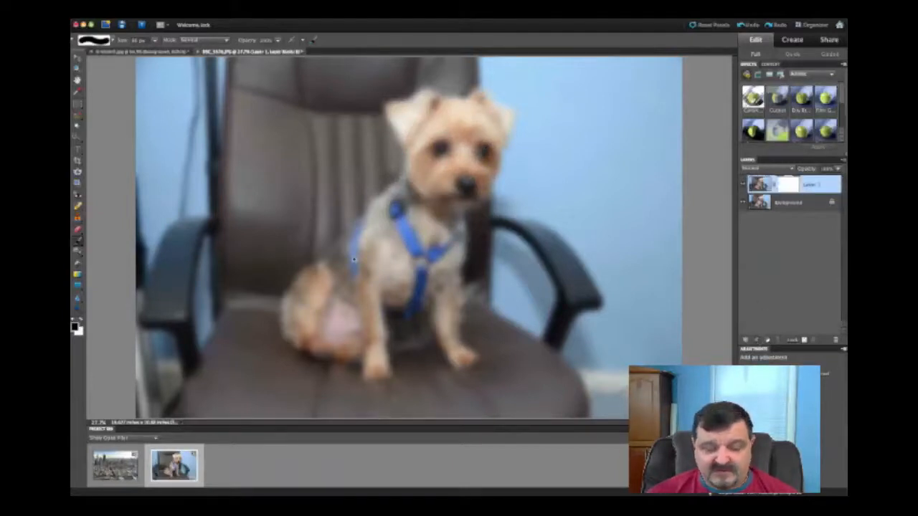
pyautogui.press('g')
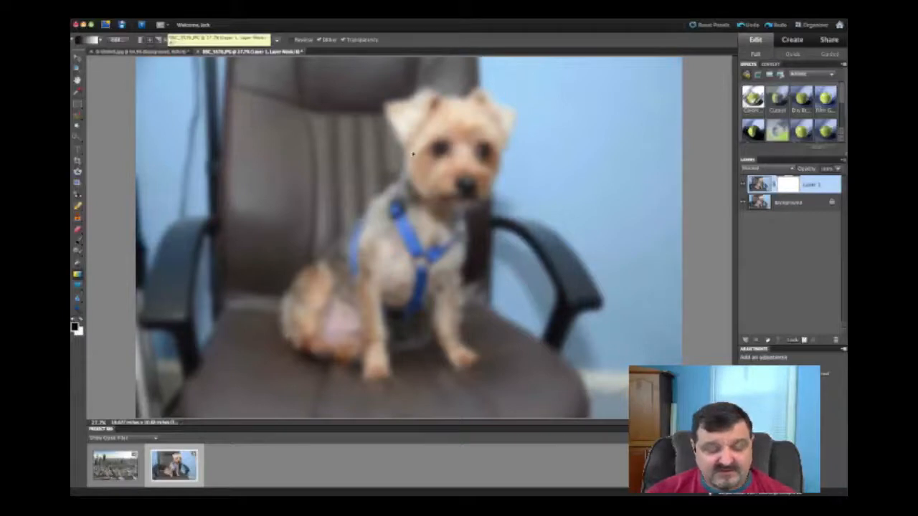
pyautogui.moveTo(414, 152); pyautogui.dragTo(517, 154)
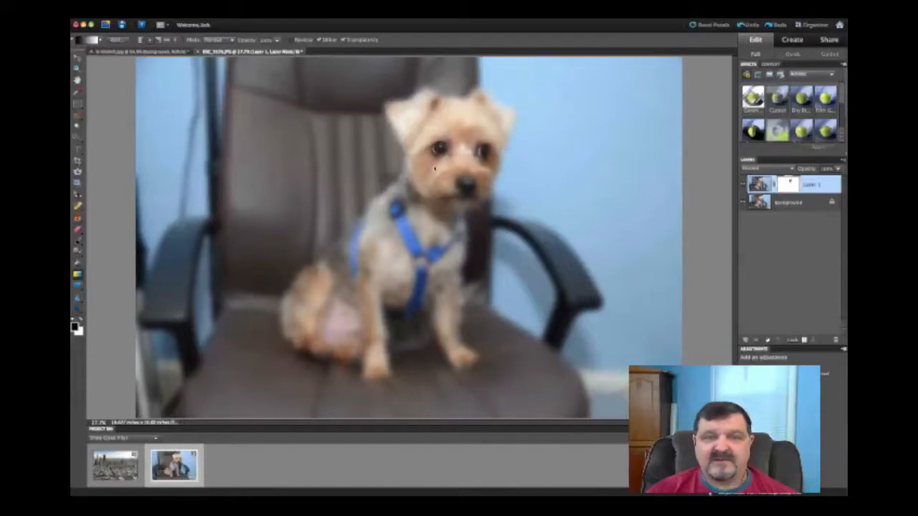